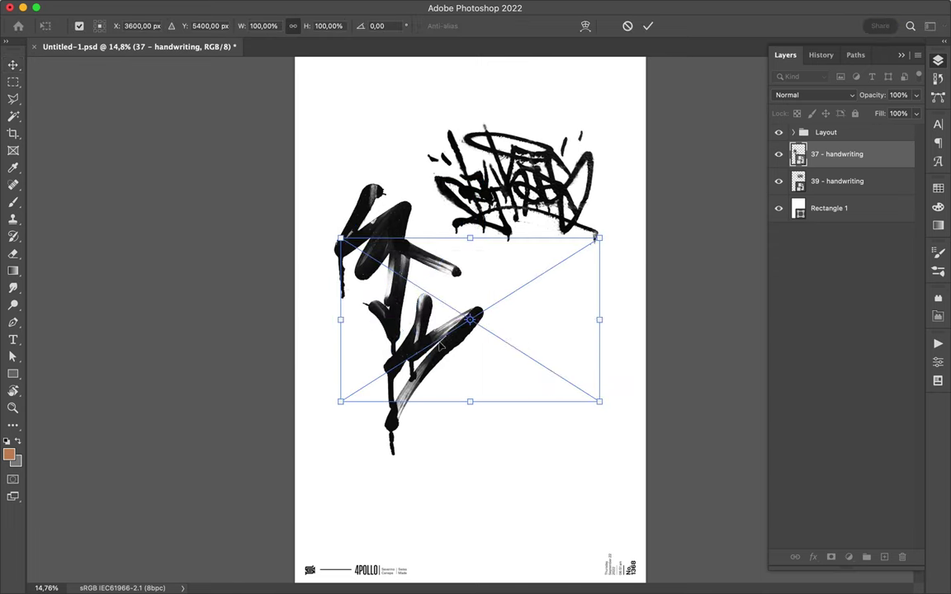
# - Arrange the 37 and 38 handwriting tags around the existing graffiti across the poster's upper part, with 37 at the upper-right edge
pyautogui.press('Return')
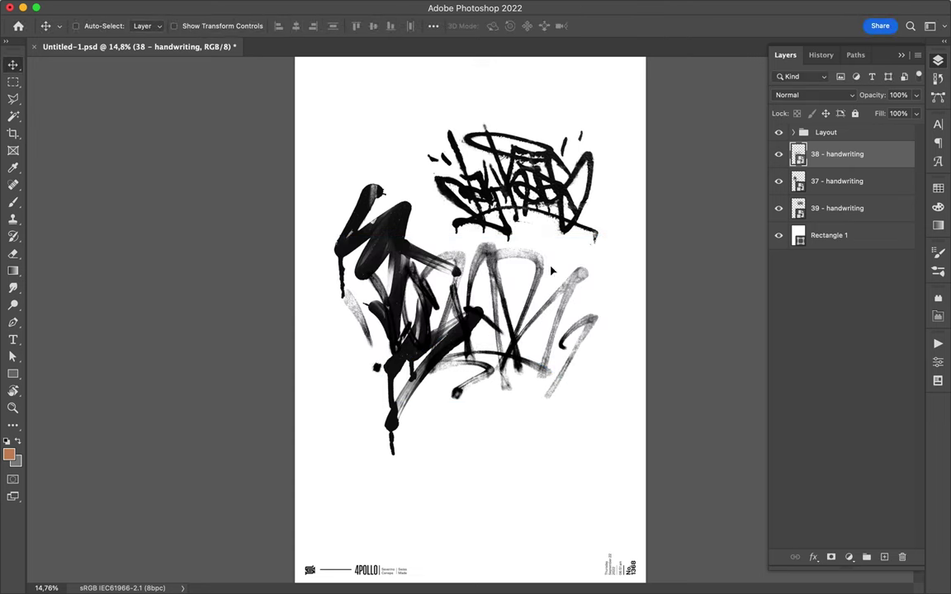
pyautogui.moveTo(552, 270); pyautogui.dragTo(655, 229)
pyautogui.moveTo(446, 369)
pyautogui.mouseDown()
pyautogui.moveTo(611, 165)
pyautogui.moveTo(638, 152)
pyautogui.moveTo(633, 163)
pyautogui.mouseUp()
pyautogui.scroll(-1, 633, 162)
pyautogui.moveTo(587, 137); pyautogui.dragTo(605, 171)
pyautogui.keyDown('super'); pyautogui.click(572, 291); pyautogui.keyUp('super')
pyautogui.moveTo(581, 299); pyautogui.dragTo(474, 137)
# - Place 36 - handwriting.png from the Graffiti folder and shift it down over the poster's left side
pyautogui.moveTo(525, 578)
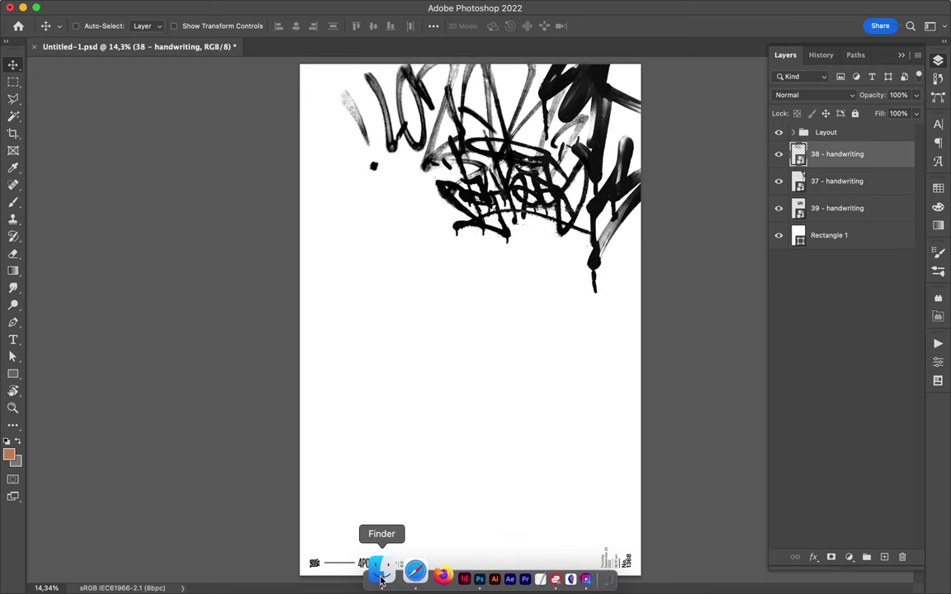
pyautogui.click(381, 581)
pyautogui.click(707, 275)
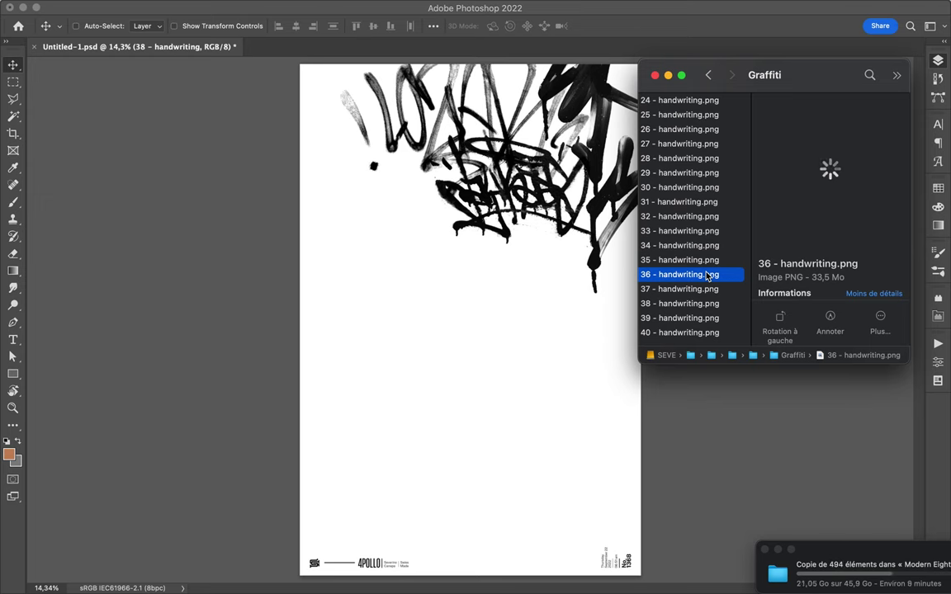
pyautogui.moveTo(696, 276); pyautogui.dragTo(503, 257)
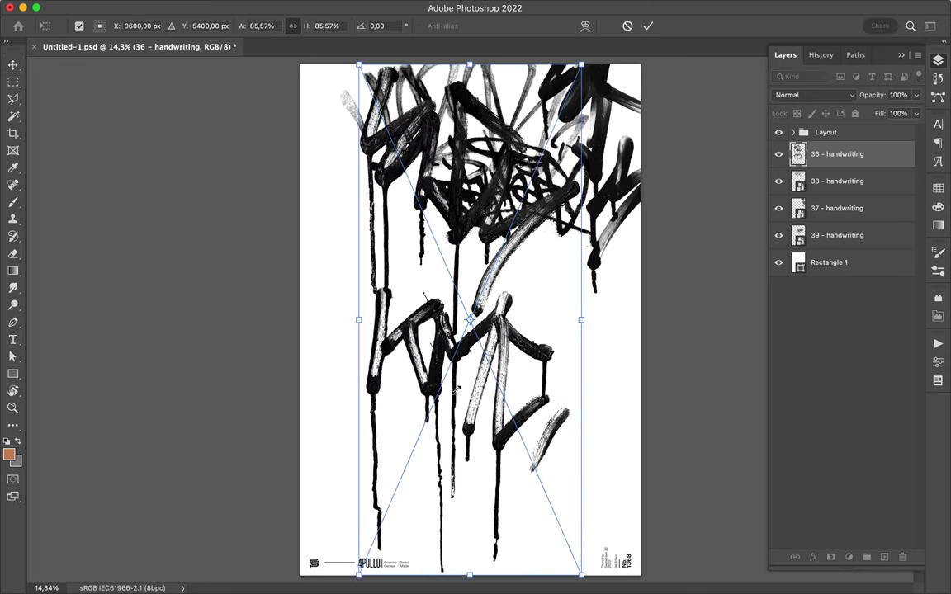
pyautogui.moveTo(444, 328); pyautogui.dragTo(351, 377)
pyautogui.press('Return')
# - Open the Torn Paper asset folder and preview the tear paper images 10 to 12
pyautogui.click(373, 570)
pyautogui.hscroll(-3, 692, 256)
pyautogui.hscroll(-5, 692, 256)
pyautogui.click(693, 147)
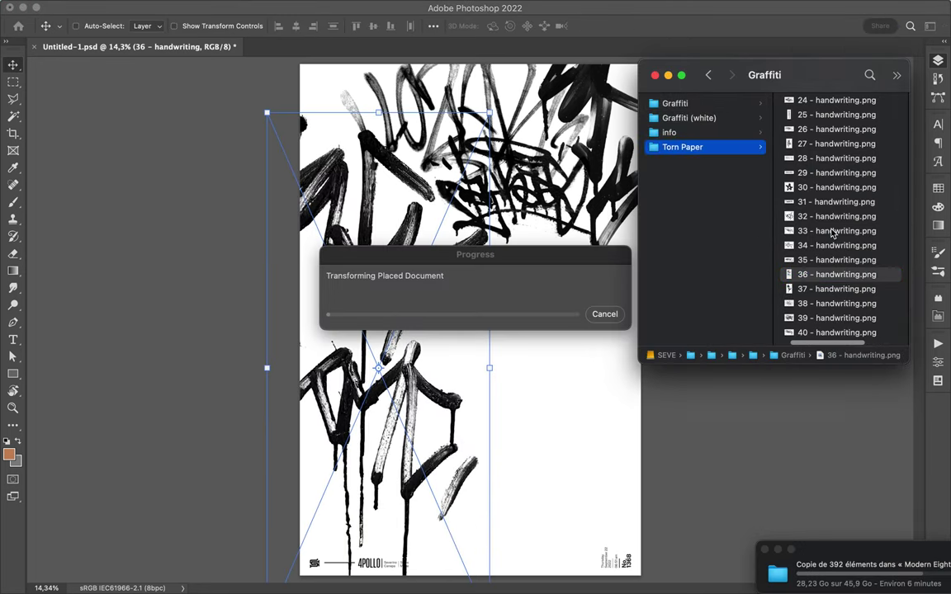
pyautogui.click(832, 234)
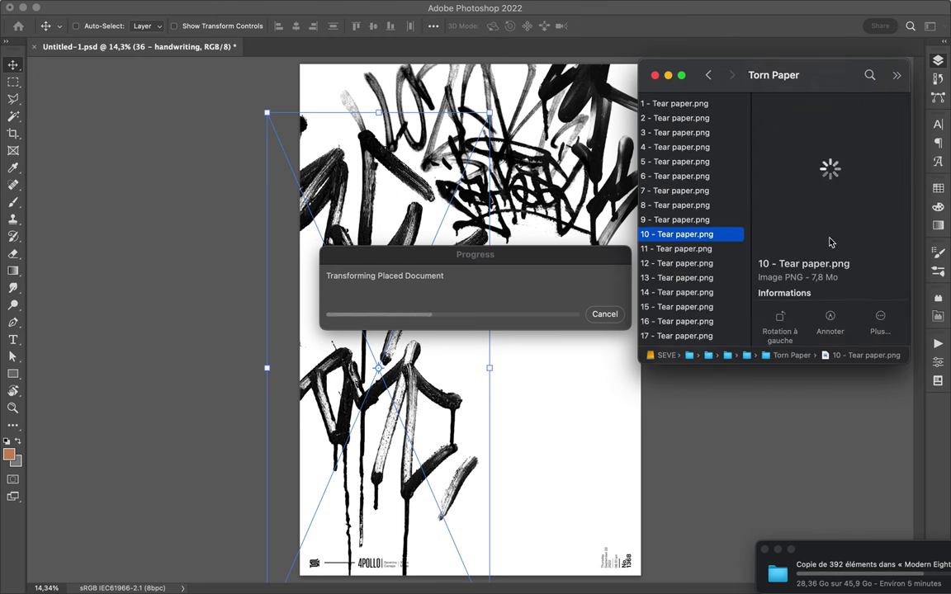
pyautogui.click(709, 248)
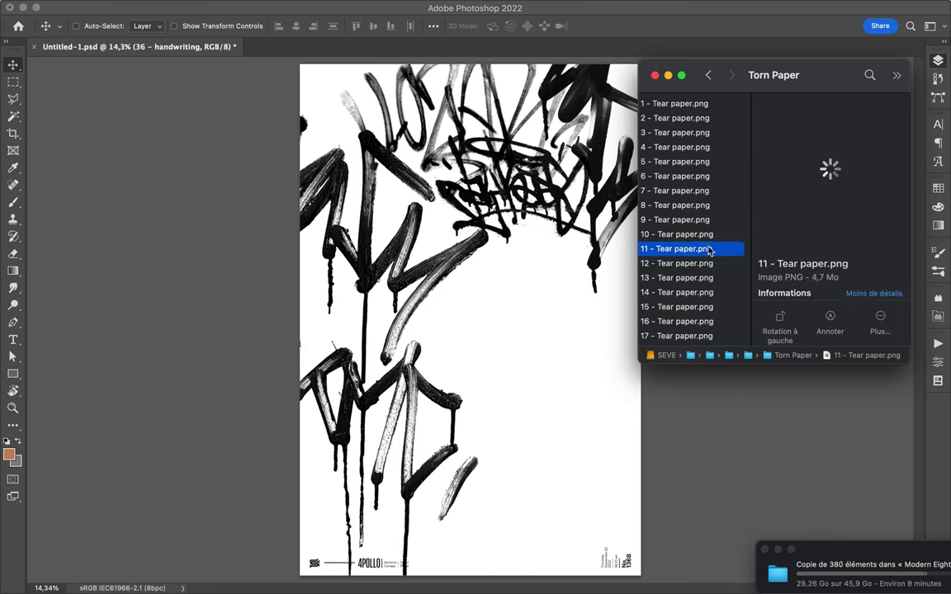
pyautogui.press('Down')
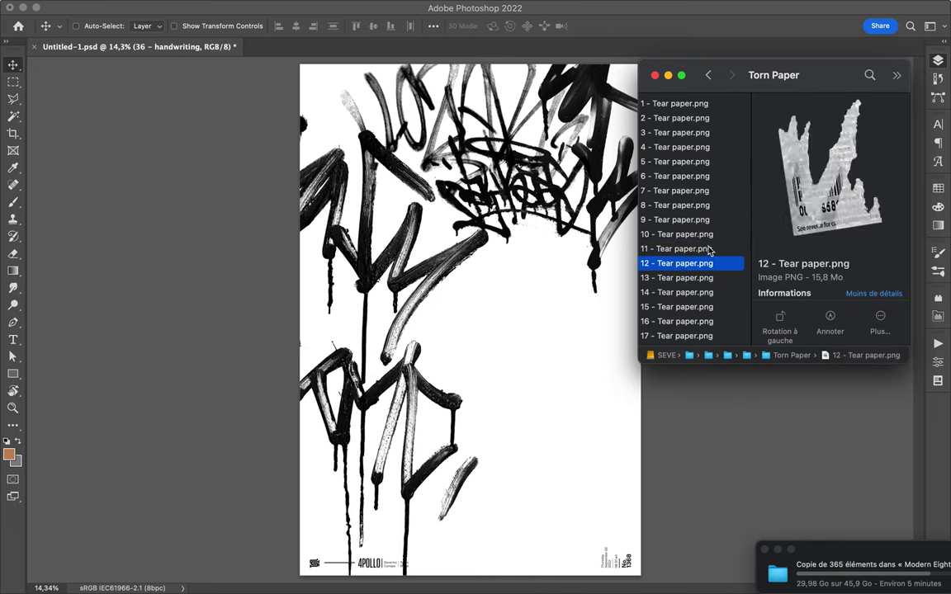
# - Check the computer's memory and processor status in the CleanMyMac overview
pyautogui.click(686, 8)
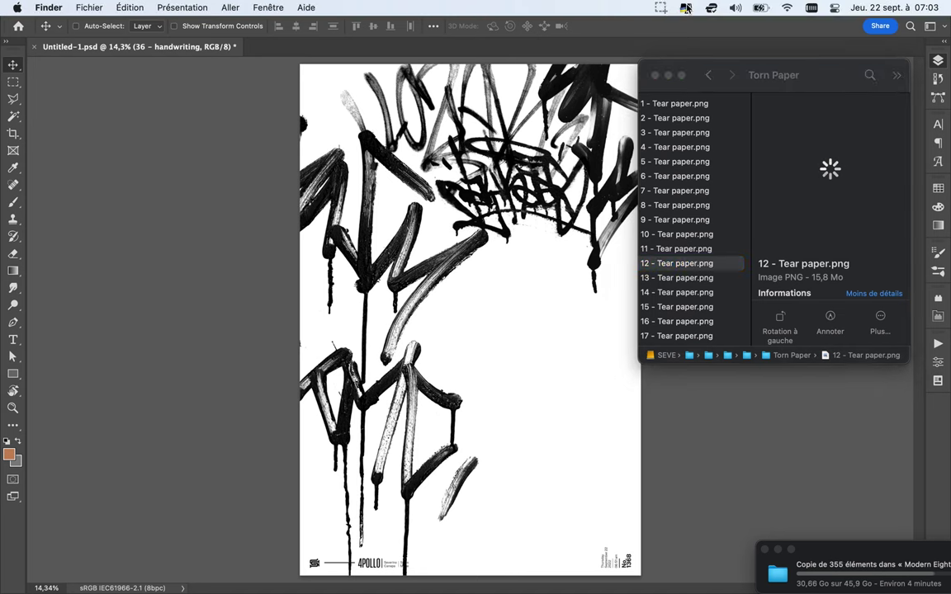
pyautogui.click(686, 9)
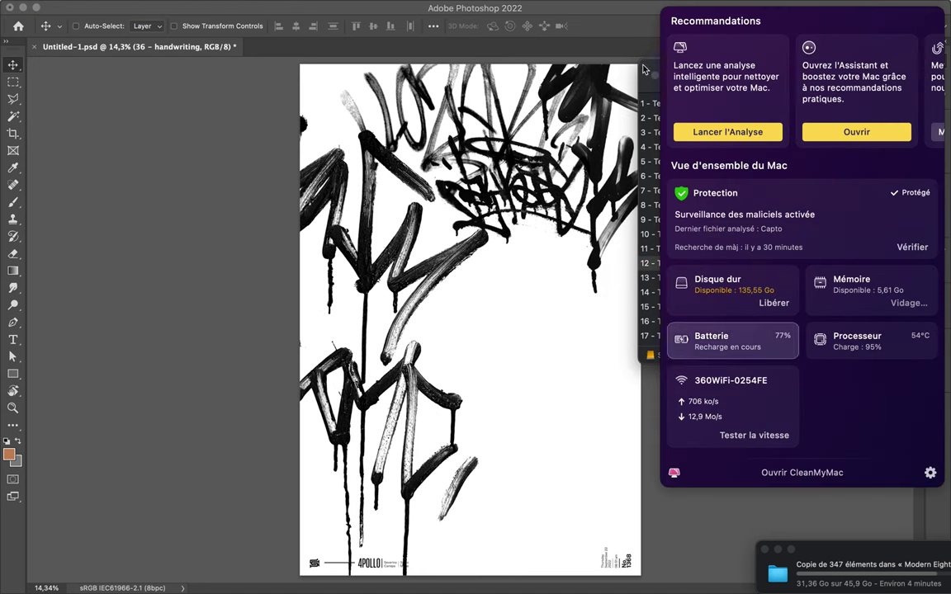
pyautogui.click(645, 70)
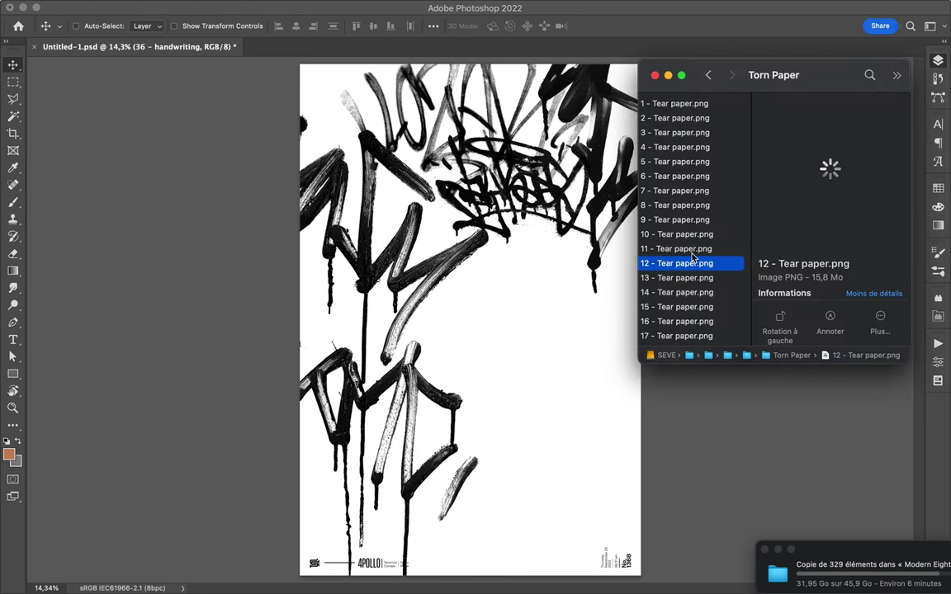
# - Place 9 - Tear paper.png at the poster's upper-left and stack its layer beneath all the handwriting layers
pyautogui.click(692, 252)
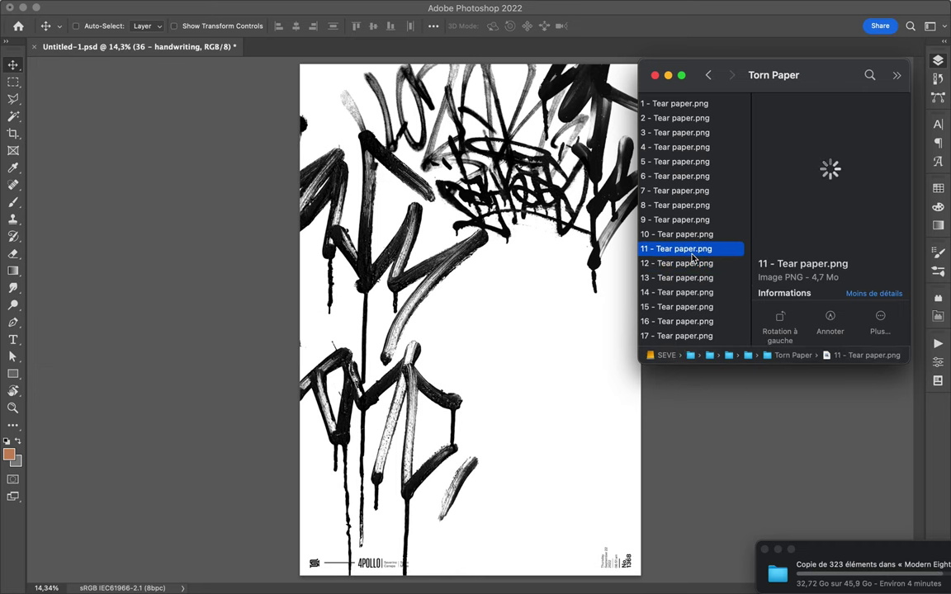
pyautogui.click(661, 5)
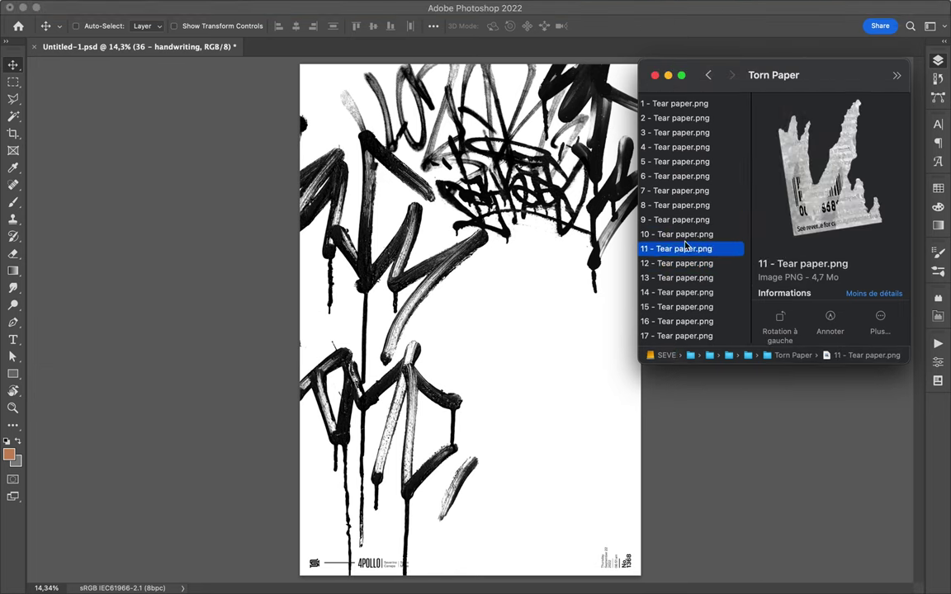
pyautogui.click(680, 216)
pyautogui.moveTo(679, 217); pyautogui.dragTo(561, 310)
pyautogui.moveTo(834, 153); pyautogui.dragTo(839, 276)
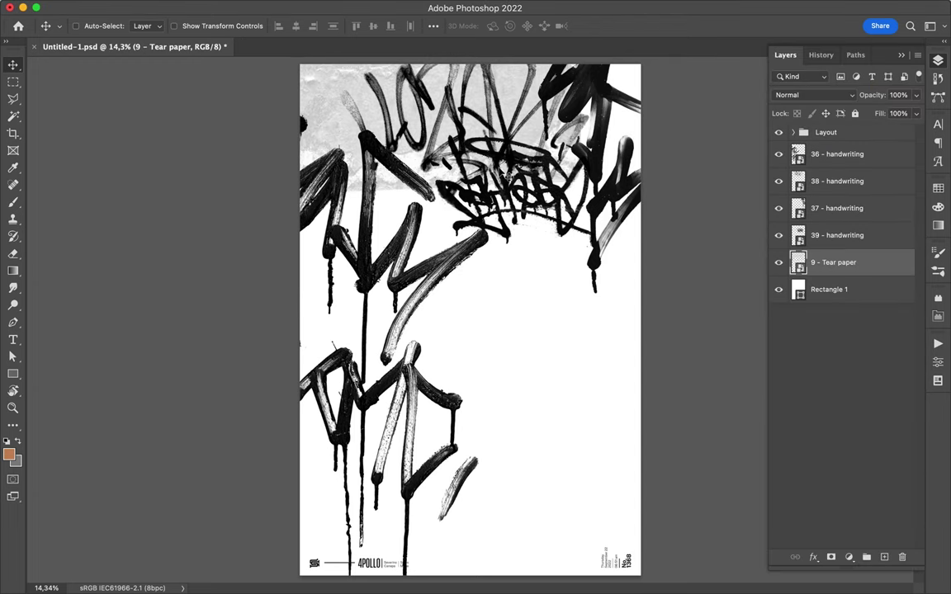
# - Place 8 - Tear paper.png and position it upright along the poster's right edge
pyautogui.press('super+Tab')
pyautogui.click(684, 208)
pyautogui.moveTo(683, 208); pyautogui.dragTo(498, 274)
pyautogui.moveTo(646, 392); pyautogui.dragTo(542, 144)
pyautogui.moveTo(487, 423); pyautogui.dragTo(699, 400)
pyautogui.press('Return')
# - Open the 01 - Sculptures folder in the asset library and go through its later images
pyautogui.click(374, 512)
pyautogui.click(671, 206)
pyautogui.click(815, 105)
pyautogui.click(793, 105)
pyautogui.scroll(-10, 685, 212)
# - Place 43 - Character sculpture.png at the poster's lower-left and bring its layer above the handwriting layers
pyautogui.click(696, 333)
pyautogui.press('Up')
pyautogui.press('Up')
pyautogui.press('Up')
pyautogui.press('Up')
pyautogui.press('Up')
pyautogui.press('Up')
pyautogui.press('Up')
pyautogui.moveTo(686, 230)
pyautogui.mouseDown()
pyautogui.moveTo(495, 331)
pyautogui.moveTo(412, 327)
pyautogui.moveTo(454, 375)
pyautogui.moveTo(414, 345)
pyautogui.moveTo(395, 376)
pyautogui.moveTo(405, 321)
pyautogui.moveTo(397, 422)
pyautogui.moveTo(297, 371)
pyautogui.moveTo(339, 398)
pyautogui.mouseUp()
pyautogui.press('Return')
pyautogui.hotkey('ctrl', 'shift', ']')
# - Place 36 - Character sculpture.png from the 01 - Sculptures folder at the poster's lower-right
pyautogui.click(408, 580)
pyautogui.press('Up')
pyautogui.press('Up')
pyautogui.press('Up')
pyautogui.press('Up')
pyautogui.press('Up')
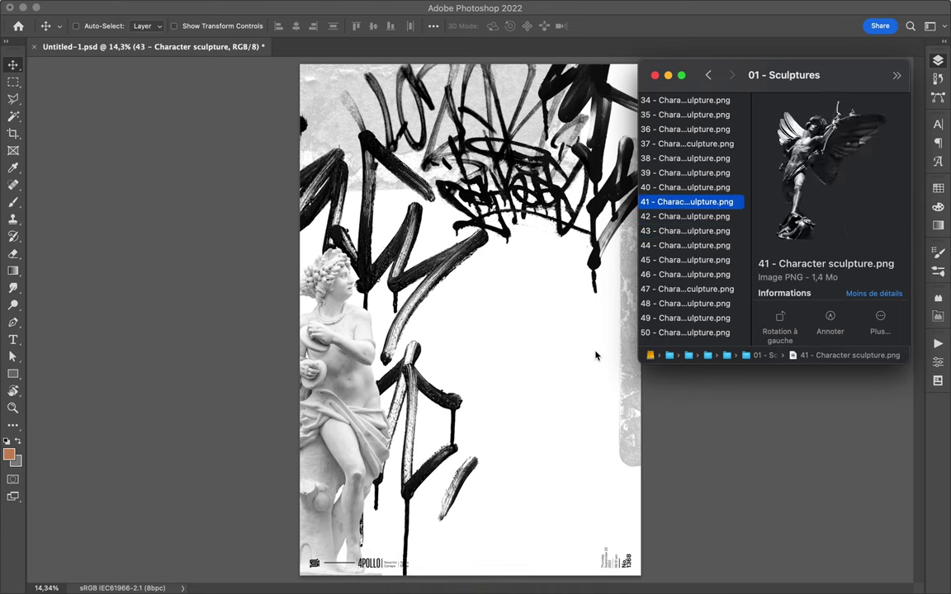
pyautogui.press('Up')
pyautogui.press('Up')
pyautogui.moveTo(707, 130); pyautogui.dragTo(495, 299)
pyautogui.moveTo(493, 301); pyautogui.dragTo(619, 364)
pyautogui.press('Return')
# - Stack the 36 - Character sculpture layer directly above Rectangle 1 and adjust the statue's position at the poster's right side
pyautogui.moveTo(828, 160); pyautogui.dragTo(826, 302)
pyautogui.moveTo(637, 314); pyautogui.dragTo(622, 318)
pyautogui.moveTo(850, 289); pyautogui.dragTo(887, 346)
pyautogui.moveTo(590, 321)
pyautogui.mouseDown()
pyautogui.moveTo(586, 293)
pyautogui.moveTo(588, 344)
pyautogui.moveTo(592, 295)
pyautogui.moveTo(589, 321)
pyautogui.mouseUp()
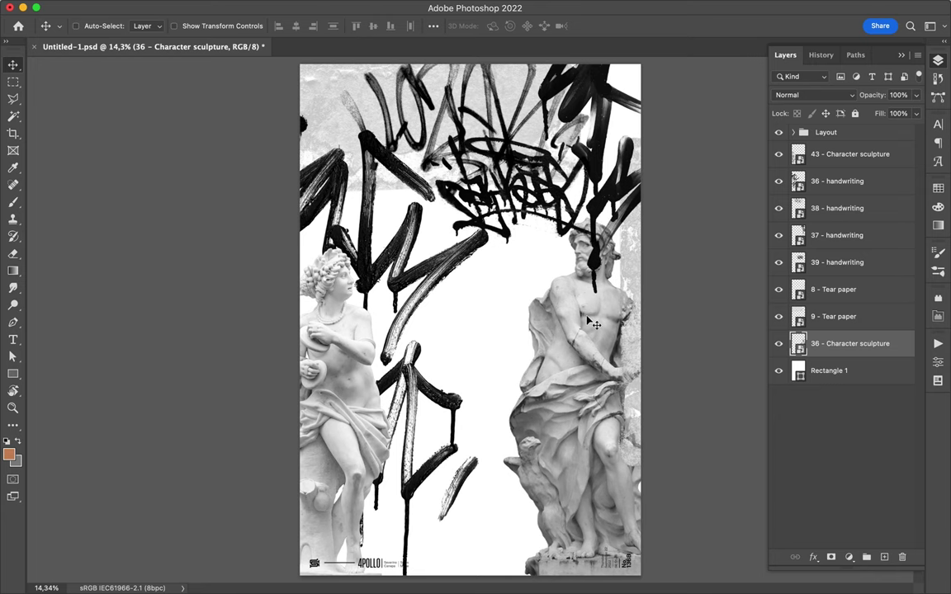
# - Browse the Paper texture collection to the 480-Various paper folder by Artist-Mef
pyautogui.click(393, 568)
pyautogui.hscroll(-6, 716, 199)
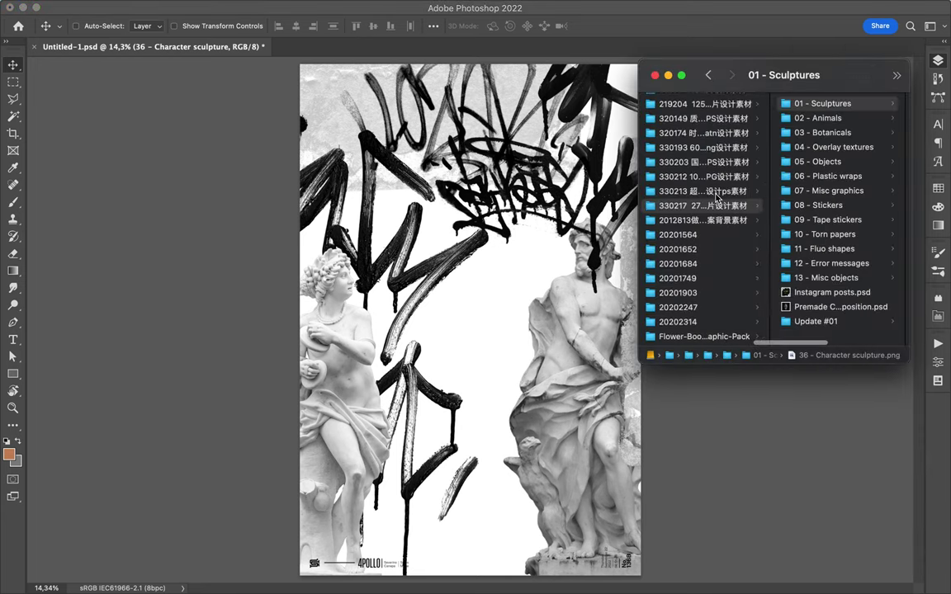
pyautogui.hscroll(-3, 717, 198)
pyautogui.click(781, 149)
pyautogui.click(819, 205)
pyautogui.click(831, 176)
pyautogui.press('Up')
pyautogui.press('Up')
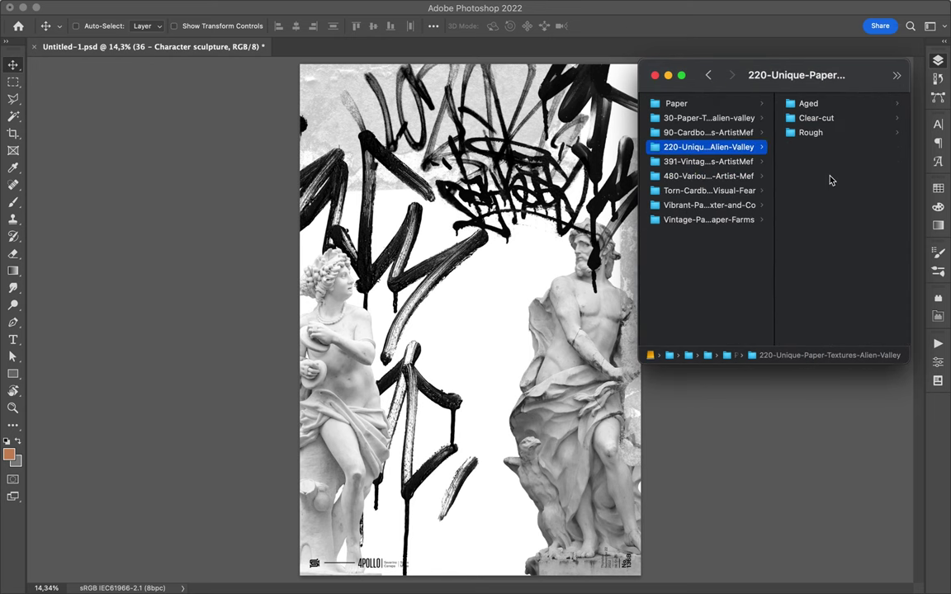
pyautogui.press('Down')
pyautogui.press('Down')
# - Place Gradient Cardboard Texture 9.jpg on the poster, accepting the default Camera Raw settings
pyautogui.press('Right')
pyautogui.press('Down')
pyautogui.click(737, 141)
pyautogui.click(843, 219)
pyautogui.moveTo(701, 218); pyautogui.dragTo(575, 304)
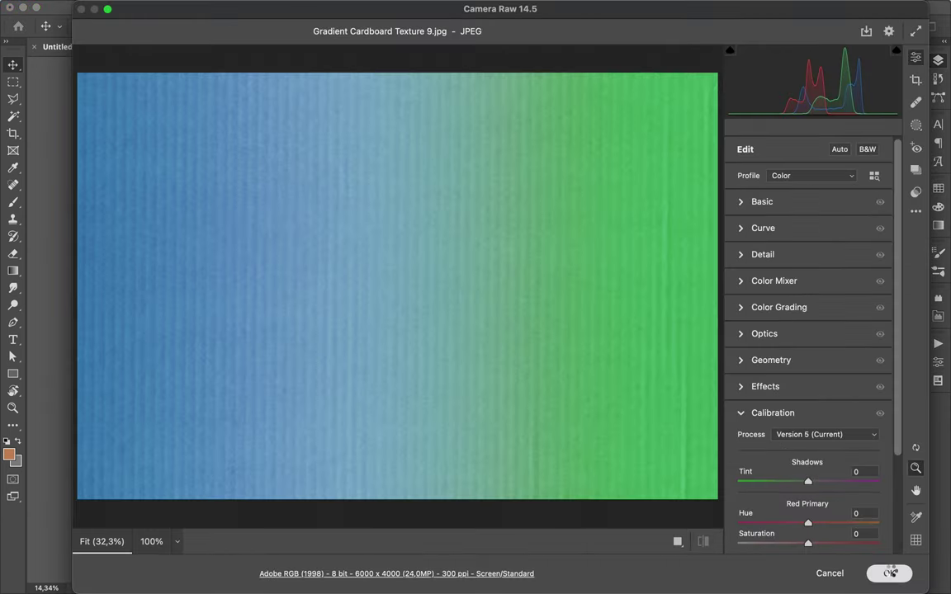
pyautogui.click(889, 572)
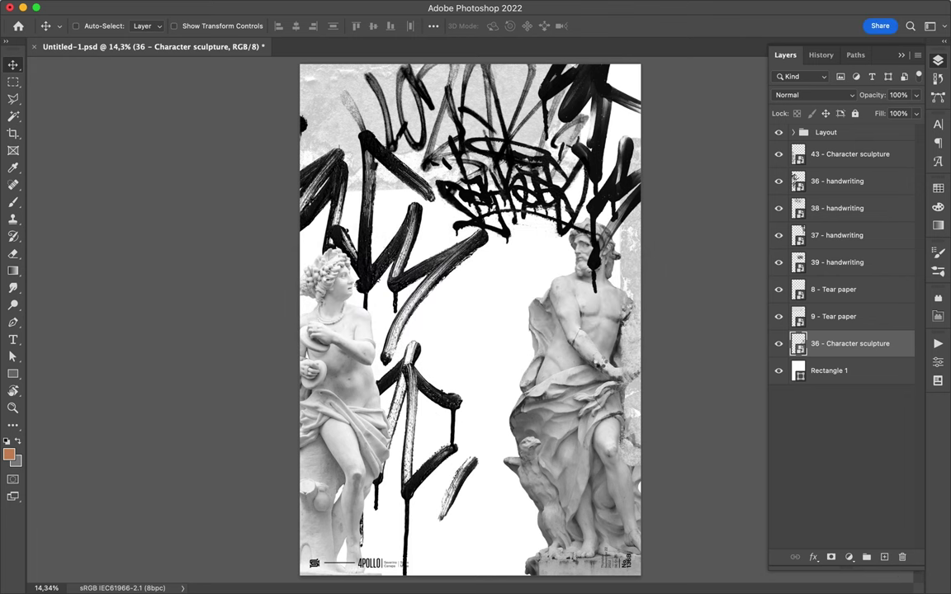
# - Rotate the gradient cardboard upright with blue on top, position it between the statues, and stack it below the 36 - Character sculpture layer
pyautogui.moveTo(315, 222); pyautogui.dragTo(535, 216)
pyautogui.press('Return')
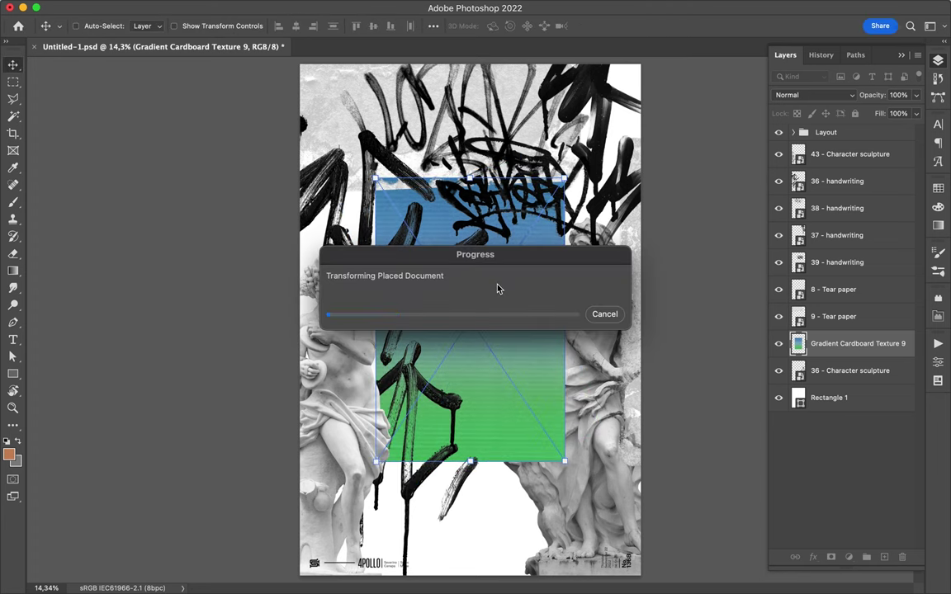
pyautogui.moveTo(495, 289); pyautogui.dragTo(492, 304)
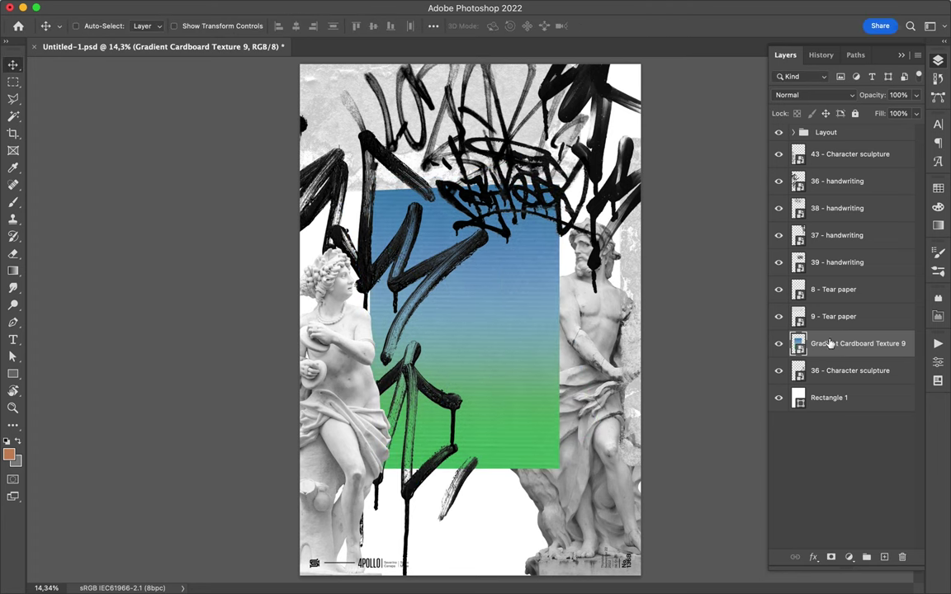
pyautogui.moveTo(833, 383); pyautogui.dragTo(833, 387)
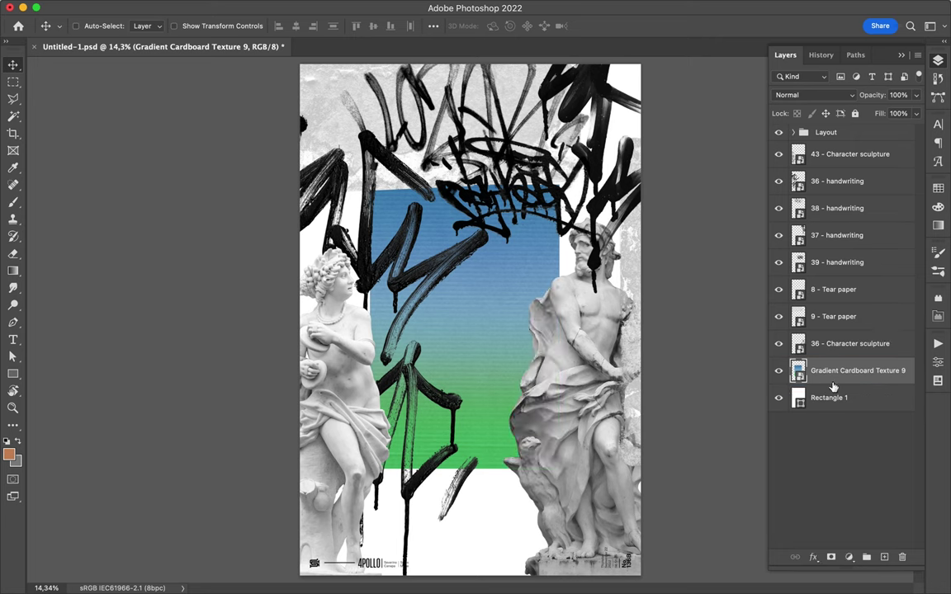
# - Open the 1 Zonghuo collection in the asset library
pyautogui.click(382, 566)
pyautogui.hscroll(-5, 721, 232)
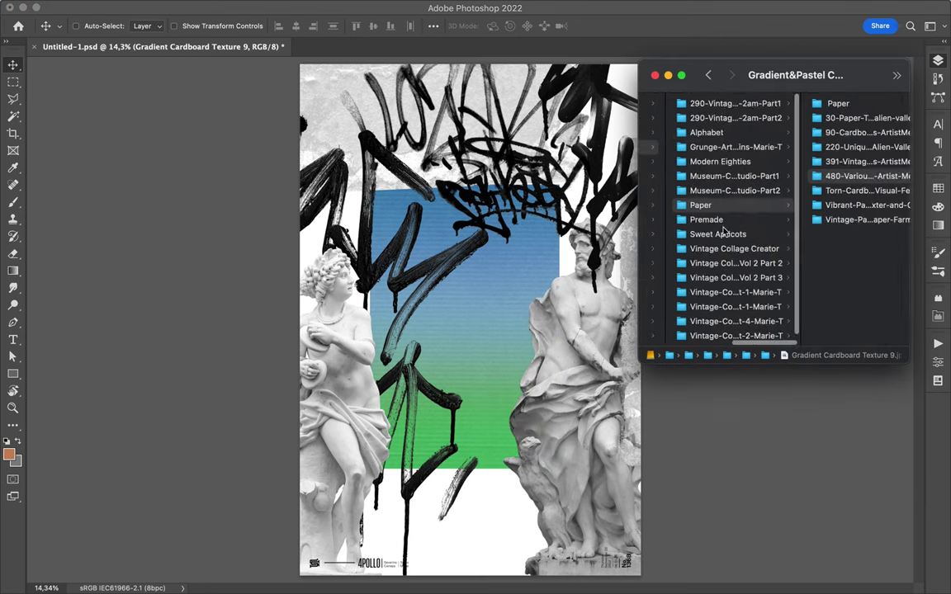
pyautogui.hscroll(1, 707, 216)
pyautogui.scroll(-5, 715, 198)
pyautogui.scroll(2, 717, 193)
pyautogui.click(717, 203)
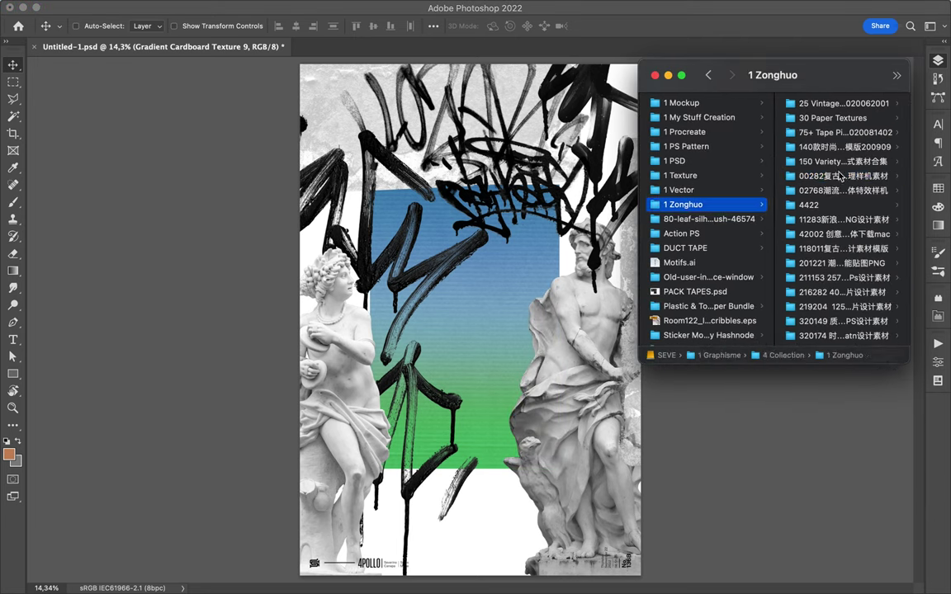
pyautogui.click(835, 178)
# - Place the Black Duct 01 tape image at the poster's lower edge beside the right statue's base
pyautogui.click(722, 160)
pyautogui.press('Up')
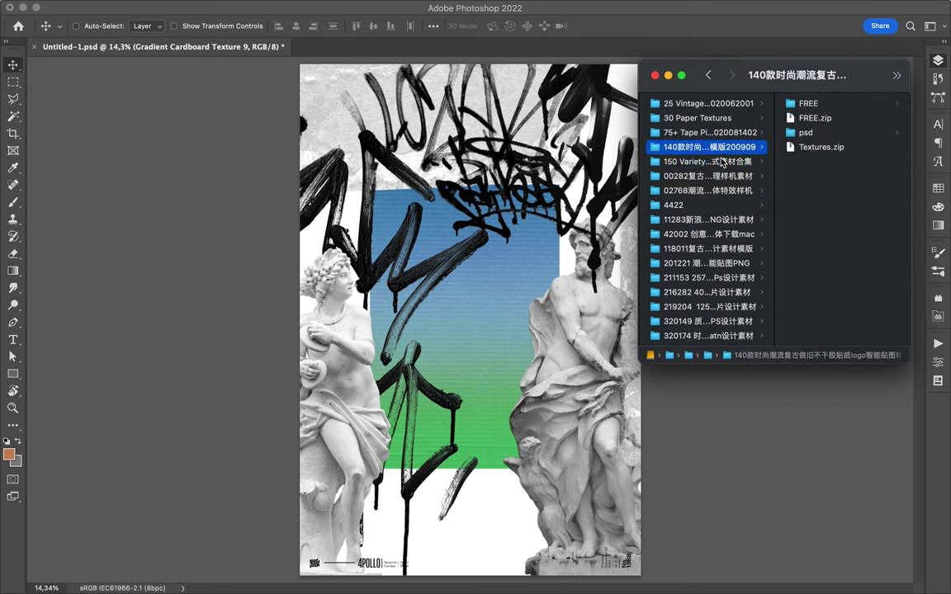
pyautogui.press('Down')
pyautogui.press('Right')
pyautogui.moveTo(674, 103); pyautogui.dragTo(511, 259)
pyautogui.moveTo(300, 320); pyautogui.dragTo(518, 320)
pyautogui.press('Return')
pyautogui.moveTo(604, 315); pyautogui.dragTo(581, 583)
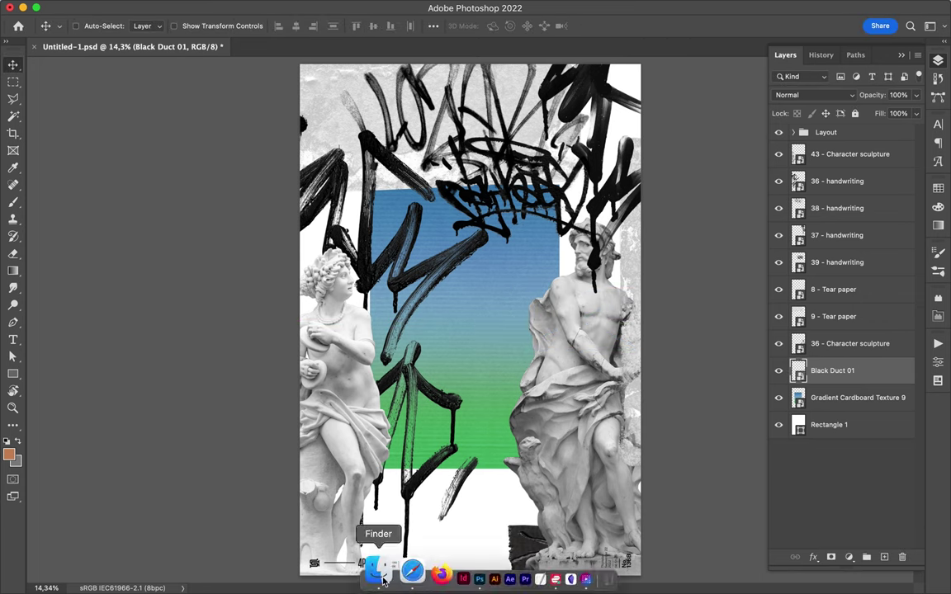
# - Open the MaskingTape folder in the tape pieces pack and preview Masking-1.png
pyautogui.click(378, 568)
pyautogui.click(699, 133)
pyautogui.click(847, 120)
pyautogui.click(839, 108)
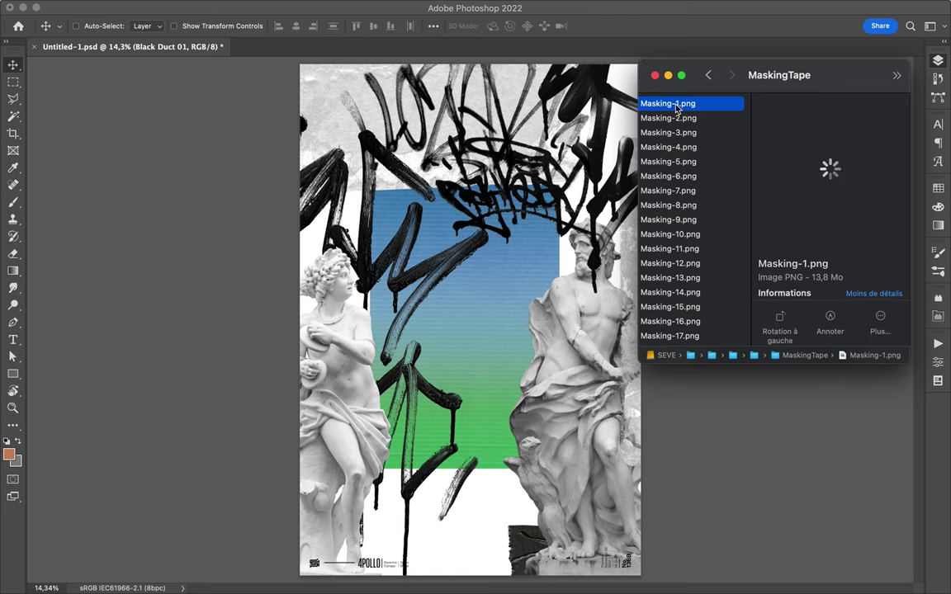
pyautogui.press('Left')
# - Place 11 - handwriting.png from the Graffiti folder onto the poster
pyautogui.scroll(-5, 706, 198)
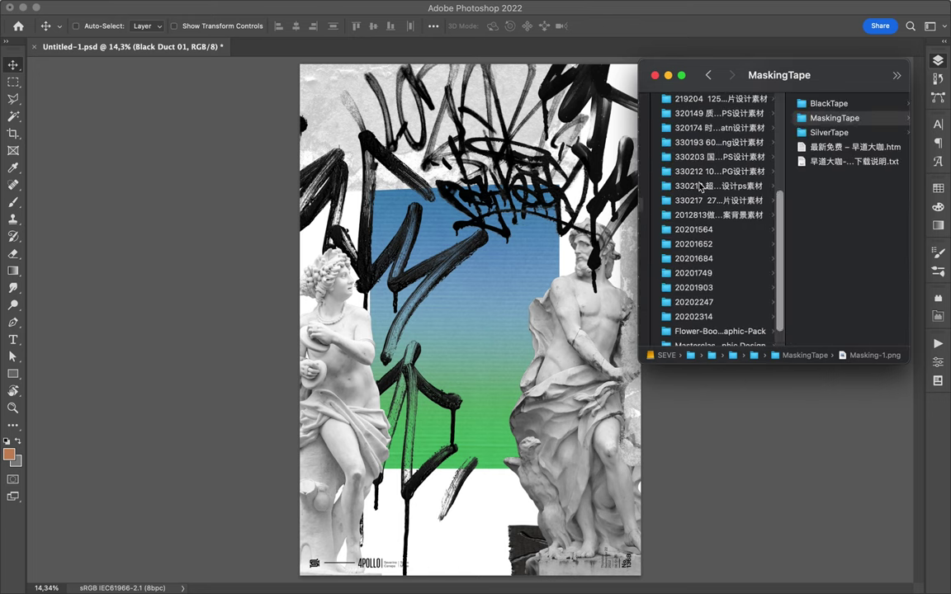
pyautogui.click(712, 201)
pyautogui.press('Up')
pyautogui.press('Right')
pyautogui.click(833, 248)
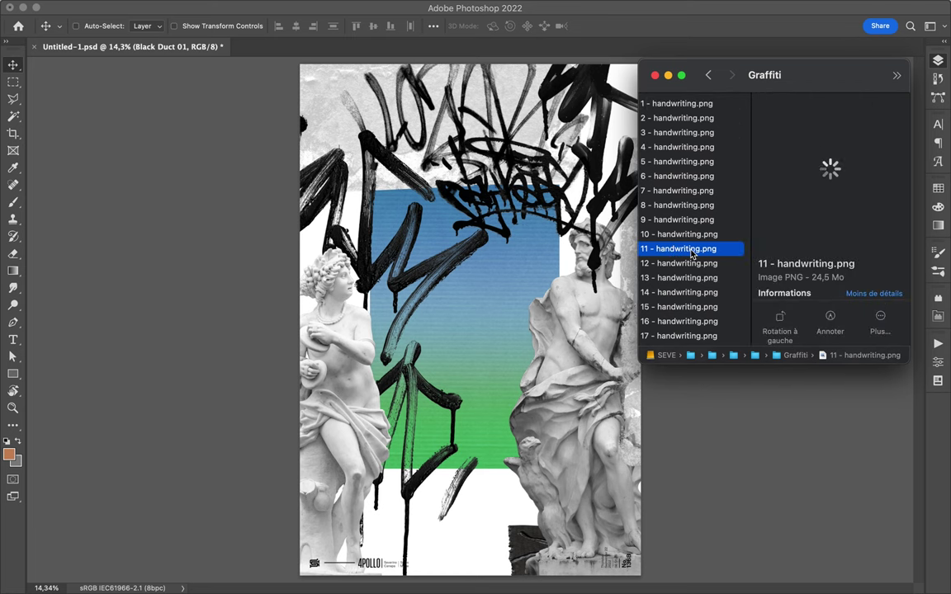
pyautogui.hscroll(-2, 693, 254)
pyautogui.moveTo(721, 250); pyautogui.dragTo(543, 280)
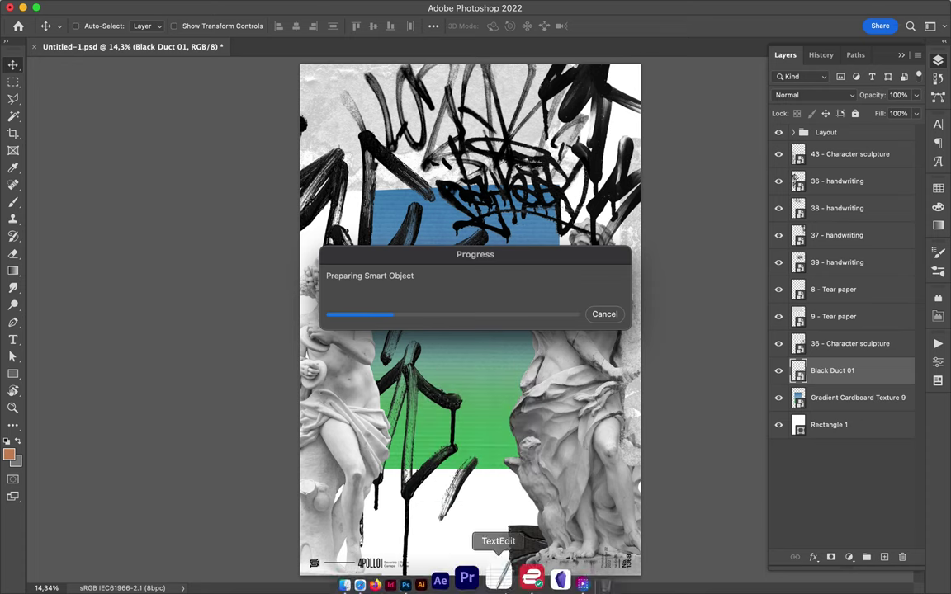
# - Browse the 270-piece asset pack to the 05 - Objects folder and preview 1 - Objects.png
pyautogui.click(501, 569)
pyautogui.click(714, 206)
pyautogui.press('Right')
pyautogui.press('Down')
pyautogui.press('Down')
pyautogui.click(700, 161)
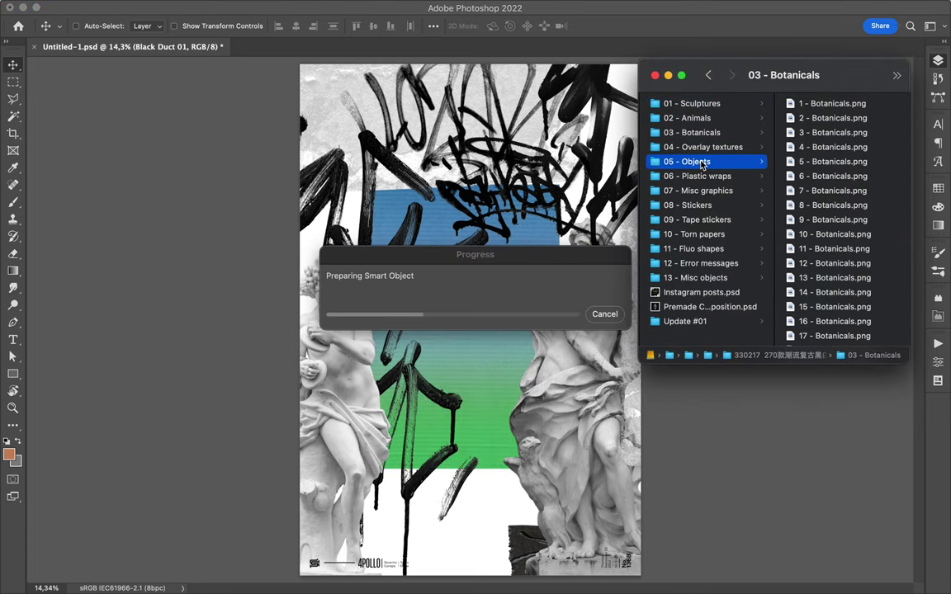
pyautogui.click(822, 106)
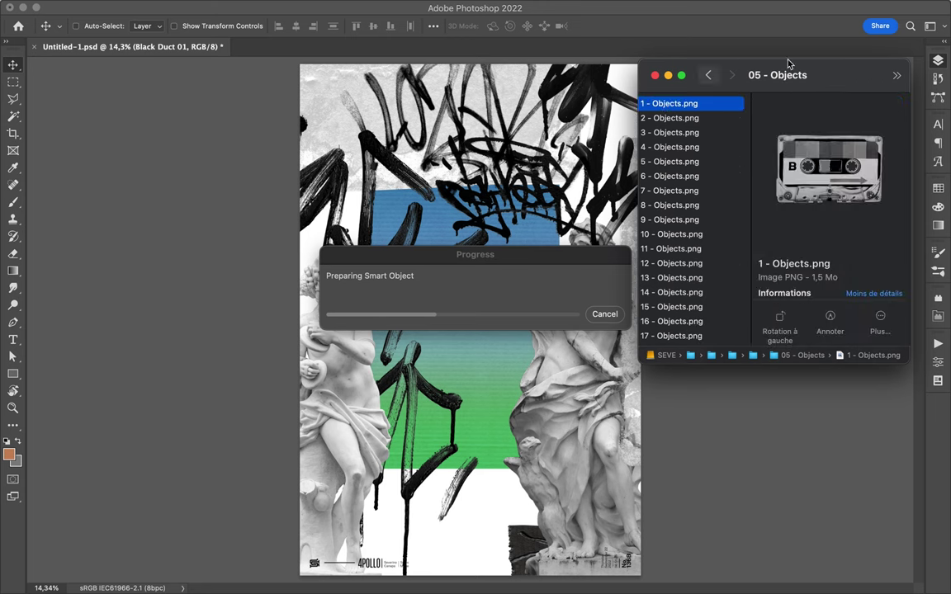
pyautogui.click(552, 257)
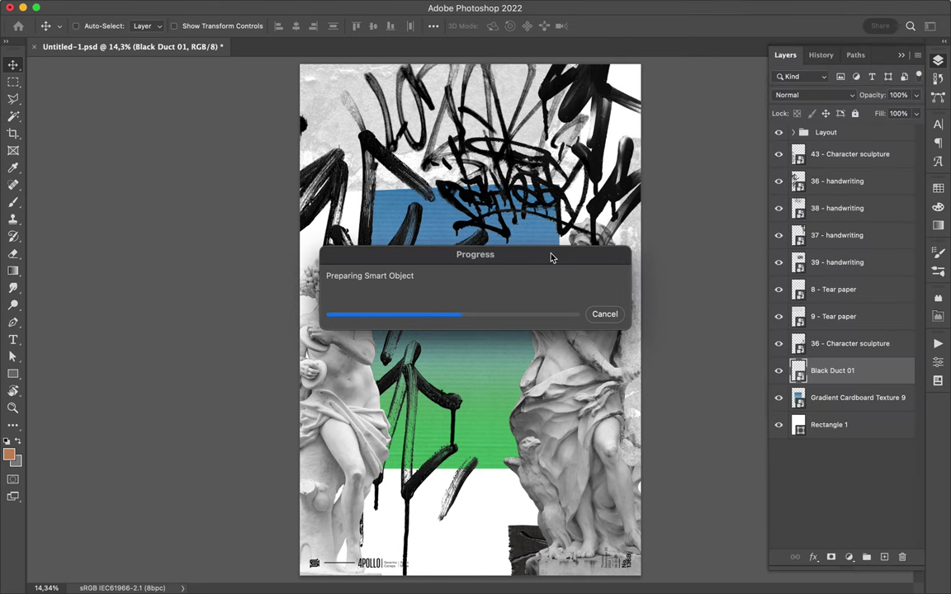
pyautogui.moveTo(551, 259); pyautogui.dragTo(612, 231)
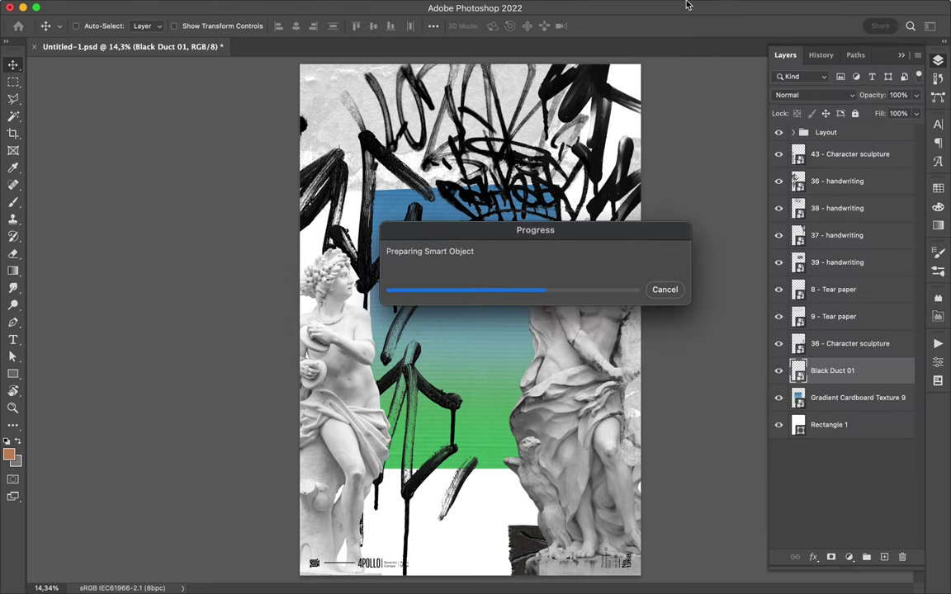
# - Move the 11 - handwriting layer above 43 - Character sculpture and position its graffiti over the left statue and the poster's left edge
pyautogui.click(288, 258)
pyautogui.moveTo(592, 230); pyautogui.dragTo(520, 196)
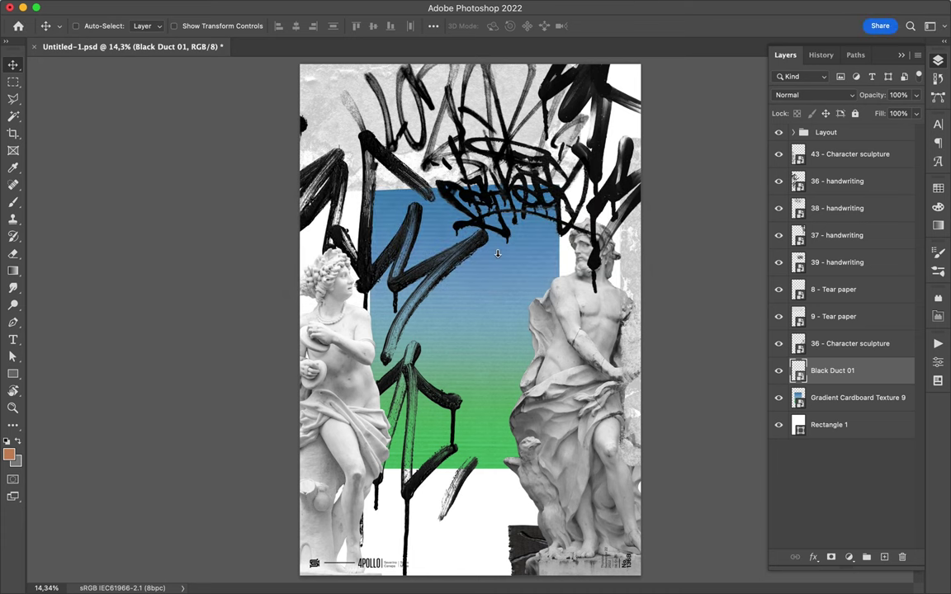
pyautogui.moveTo(465, 269); pyautogui.dragTo(339, 322)
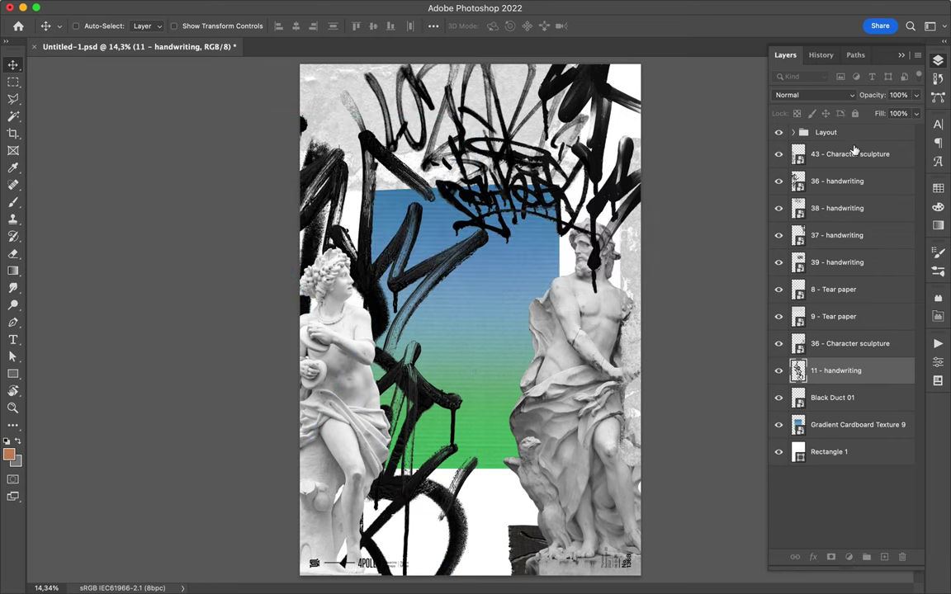
pyautogui.moveTo(820, 372)
pyautogui.mouseDown()
pyautogui.moveTo(799, 167)
pyautogui.moveTo(847, 143)
pyautogui.mouseUp()
pyautogui.moveTo(399, 377)
pyautogui.mouseDown()
pyautogui.moveTo(325, 400)
pyautogui.moveTo(326, 306)
pyautogui.mouseUp()
pyautogui.moveTo(361, 390); pyautogui.dragTo(344, 365)
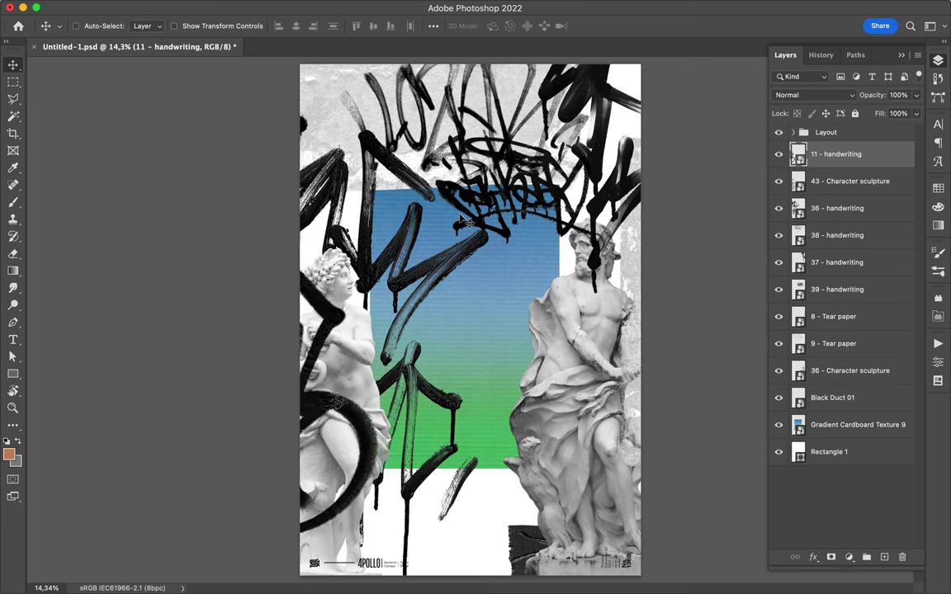
# - Add an empty layer above 11 - handwriting and activate the Brush Tool
pyautogui.click(884, 557)
pyautogui.press('b')
pyautogui.press('v')
pyautogui.press('b')
pyautogui.rightClick(14, 203)
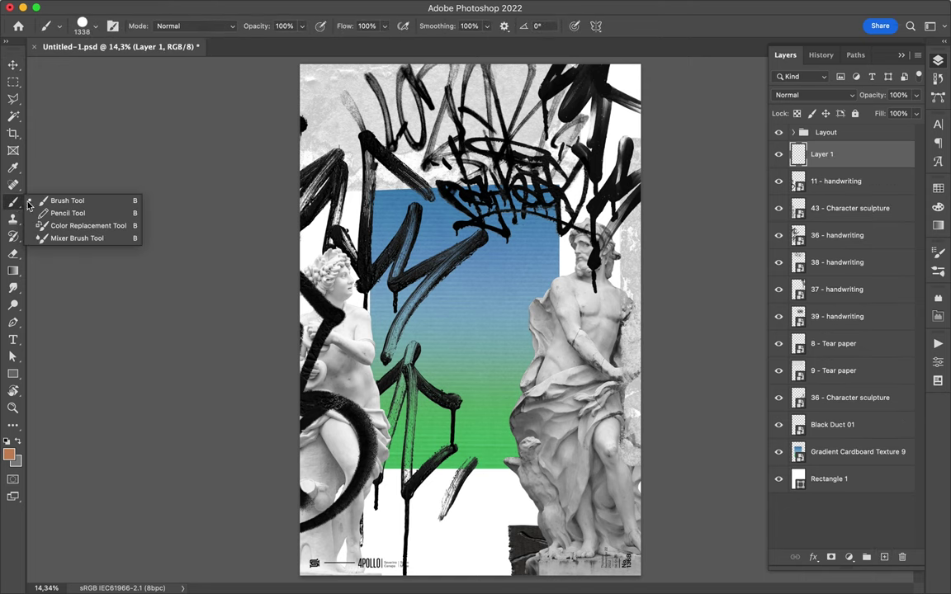
pyautogui.click(66, 200)
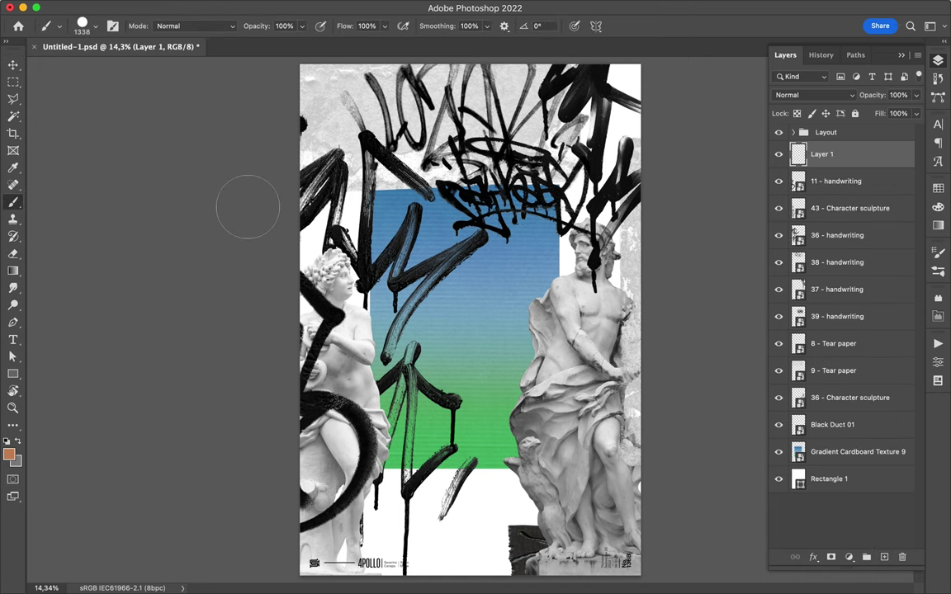
# - Choose spray paint brush 13 at 3488 px, try a stamp near the poster's upper-left area and undo it
pyautogui.rightClick(406, 130)
pyautogui.scroll(-10, 547, 325)
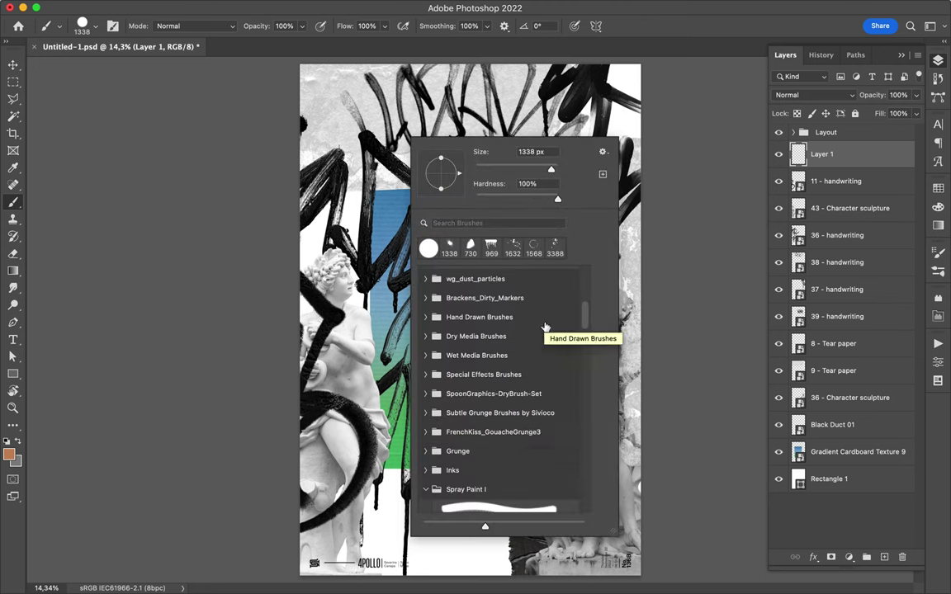
pyautogui.scroll(-15, 547, 328)
pyautogui.click(502, 461)
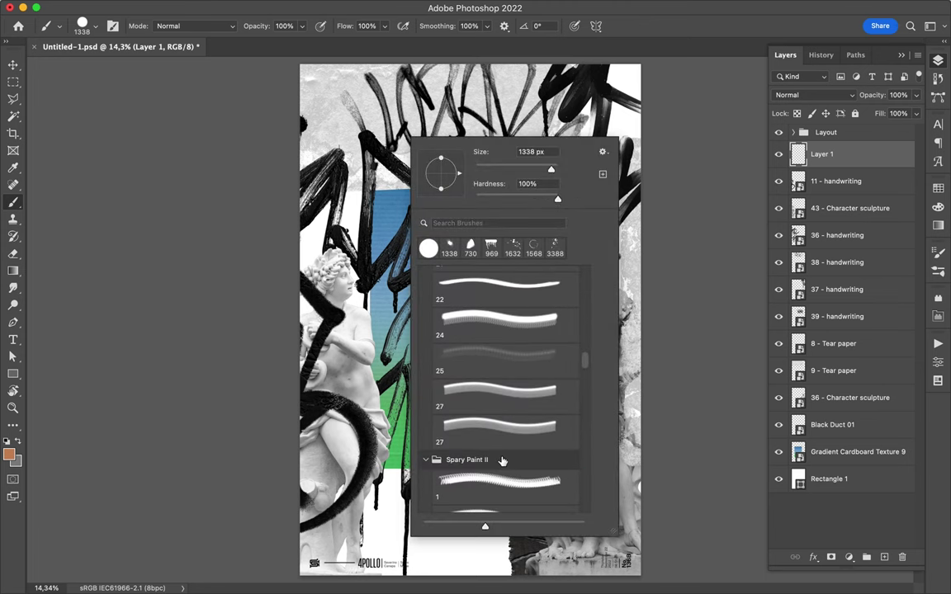
pyautogui.scroll(-5, 510, 425)
pyautogui.click(510, 416)
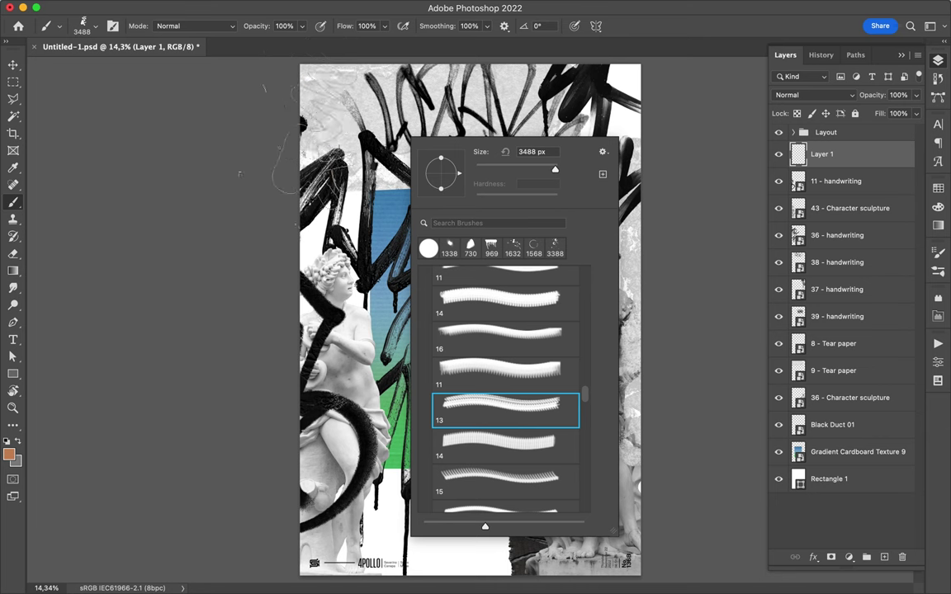
pyautogui.click(311, 141)
pyautogui.press('super+z')
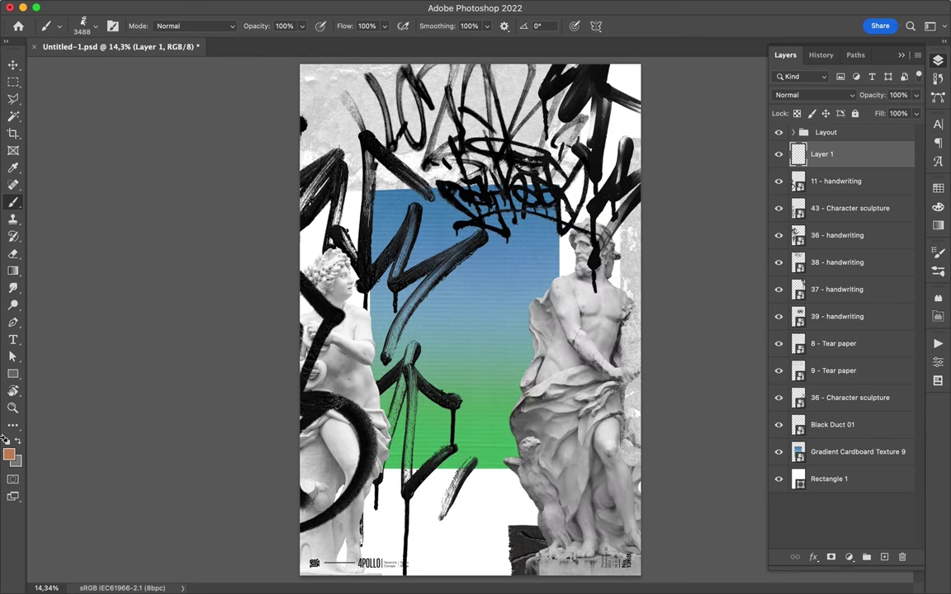
# - Try a stamp in the default black with the brush tip rotated to 90° in the poster's upper-left corner, and delete its layer
pyautogui.click(7, 443)
pyautogui.hotkey('shift', 'Right')
pyautogui.hotkey('shift', 'Right')
pyautogui.hotkey('shift', 'Right')
pyautogui.hotkey('shift', 'Right')
pyautogui.hotkey('shift', 'Right')
pyautogui.hotkey('shift', 'Right')
pyautogui.hotkey('shift', 'Right')
pyautogui.hotkey('shift', 'Right')
pyautogui.hotkey('shift', 'Right')
pyautogui.hotkey('shift', 'Right')
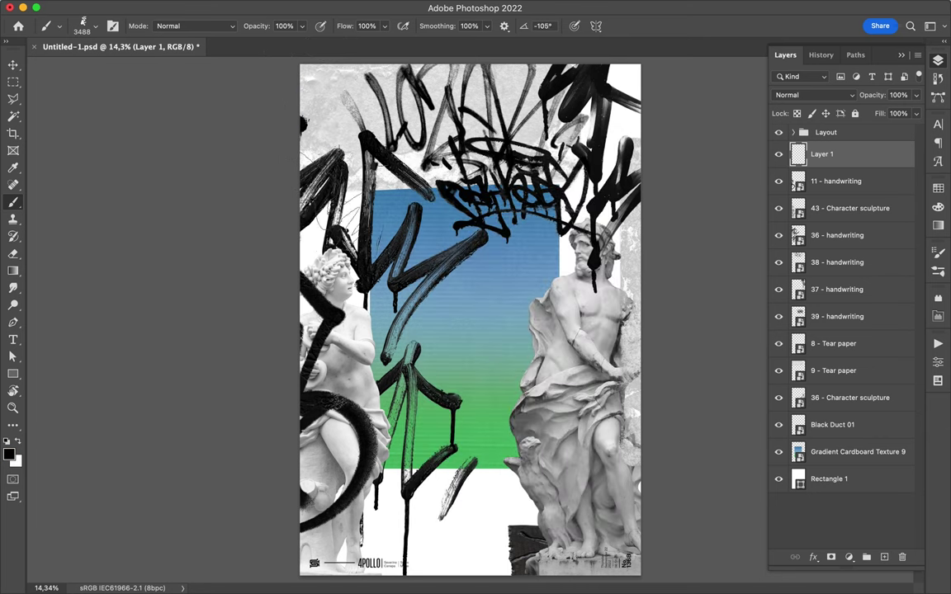
pyautogui.hotkey('shift', 'Right')
pyautogui.hotkey('shift', 'Right')
pyautogui.hotkey('shift', 'Right')
pyautogui.hotkey('shift', 'Right')
pyautogui.hotkey('shift', 'Right')
pyautogui.hotkey('shift', 'Right')
pyautogui.hotkey('shift', 'Right')
pyautogui.hotkey('shift', 'Right')
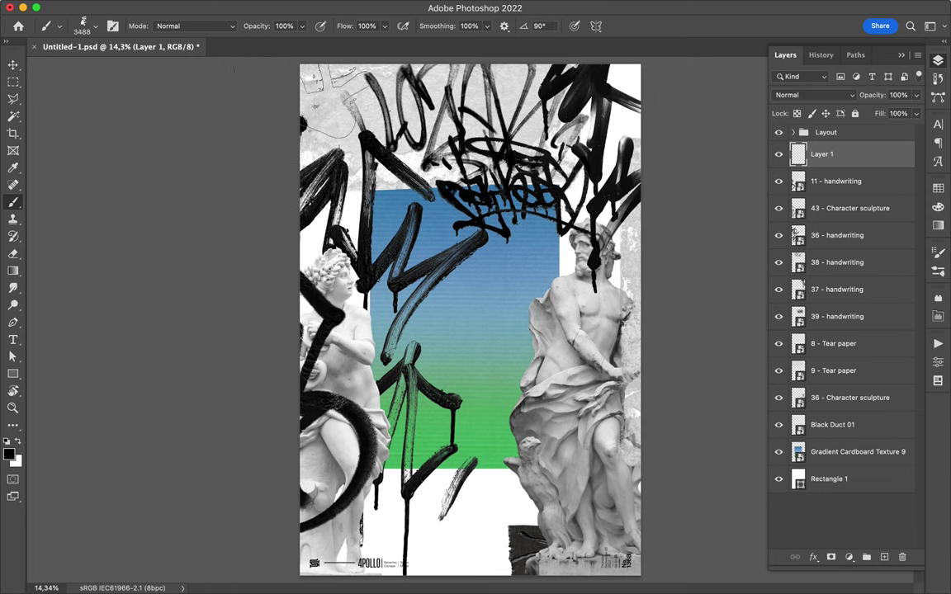
pyautogui.click(305, 96)
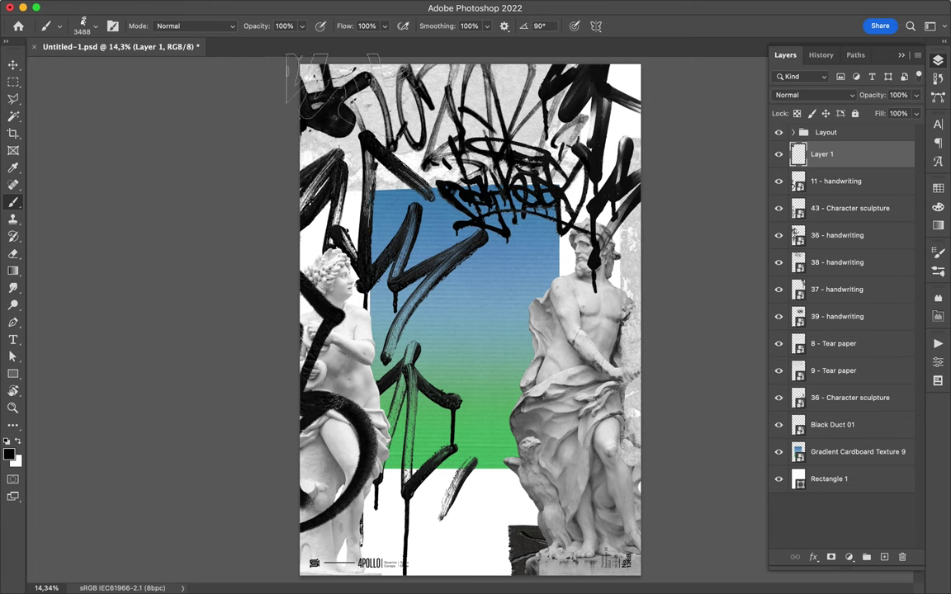
pyautogui.press('Delete')
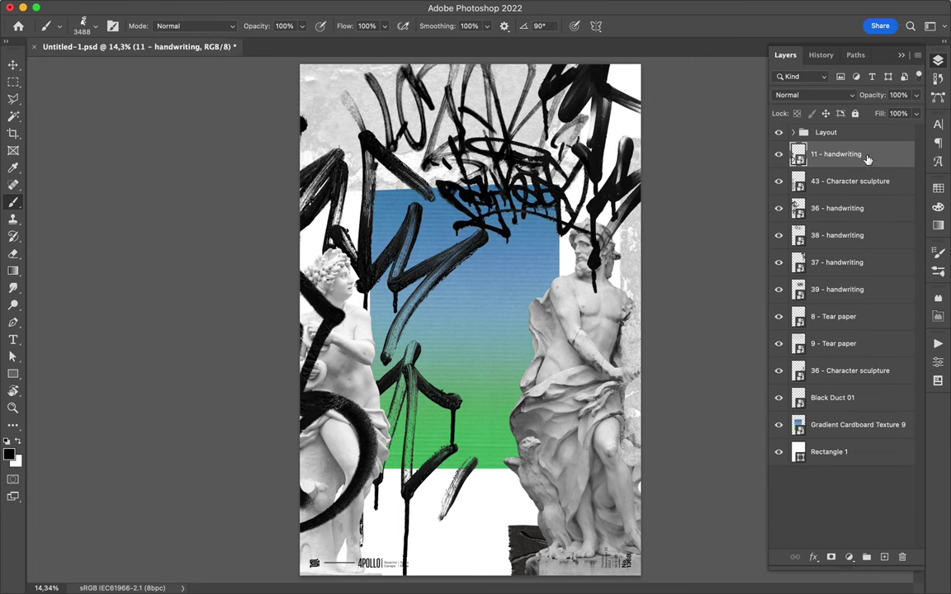
# - Shift the graffiti lettering along the poster's upper edge to the right and slightly upward
pyautogui.press('v')
pyautogui.moveTo(511, 120); pyautogui.dragTo(582, 104)
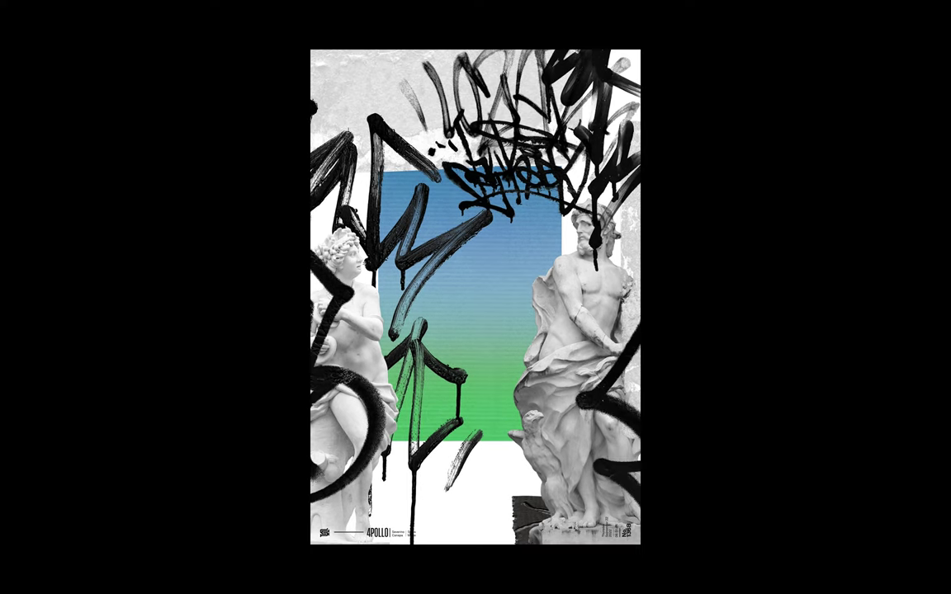